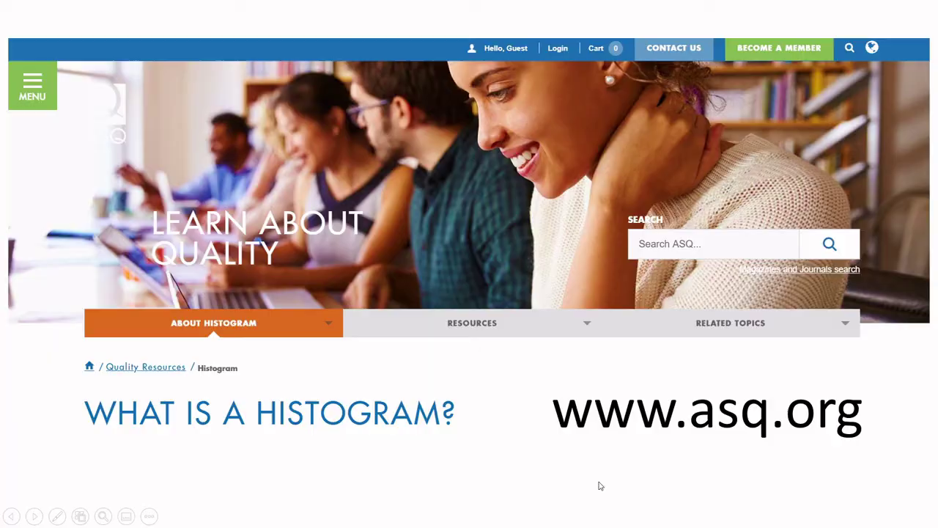
Exit the slideshow and display the check-sheet-histogram workbook's Instructions sheet for the Quality Tools template.
key(Escape)
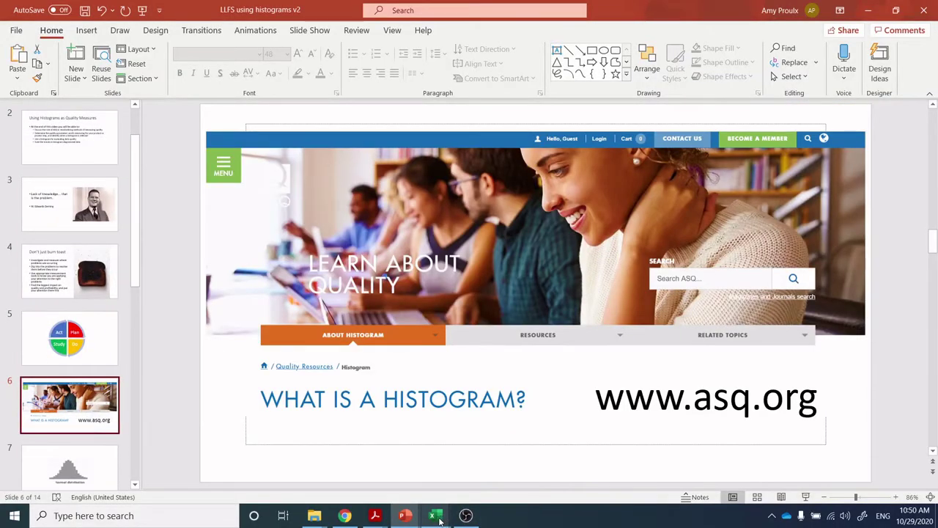
mouse_move(440, 519)
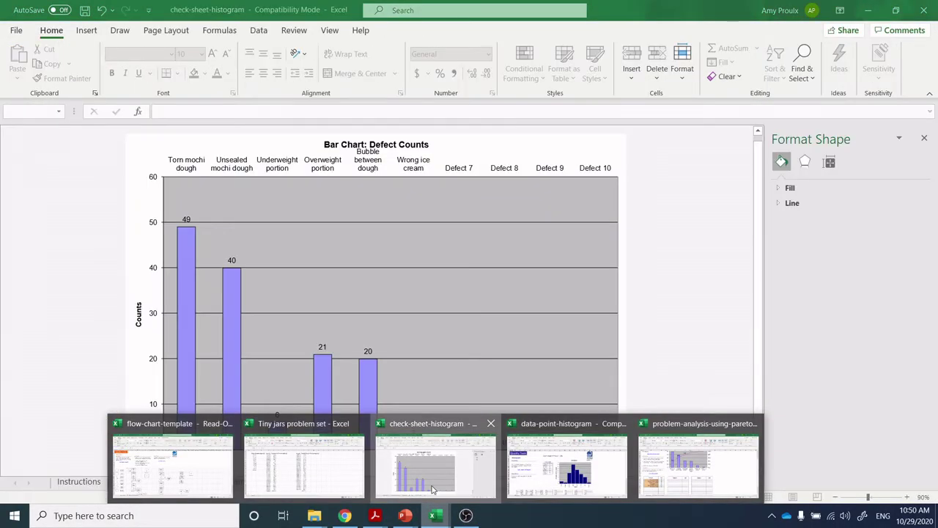
click(432, 490)
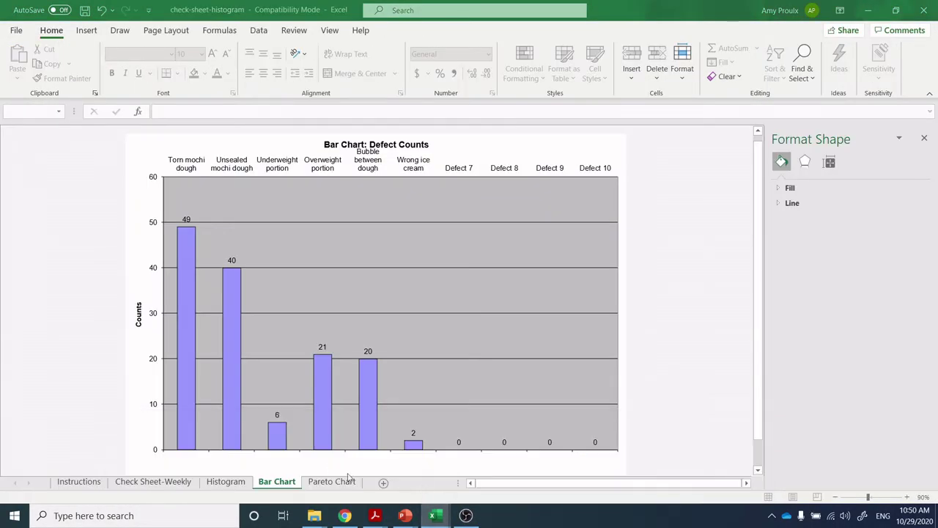
click(93, 486)
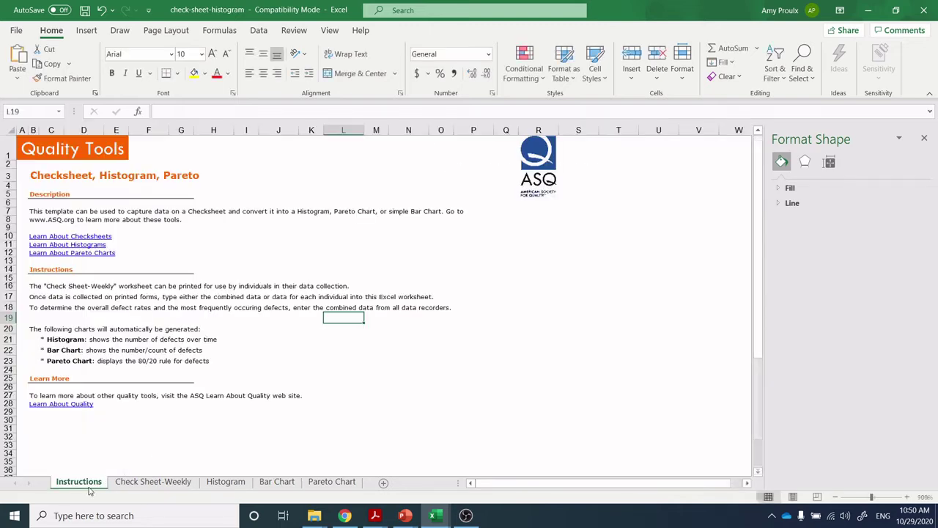
Glance at the Check Sheet-Weekly sheet, then display the Histogram chart of daily defects peaking at 43 on Tuesday.
click(162, 482)
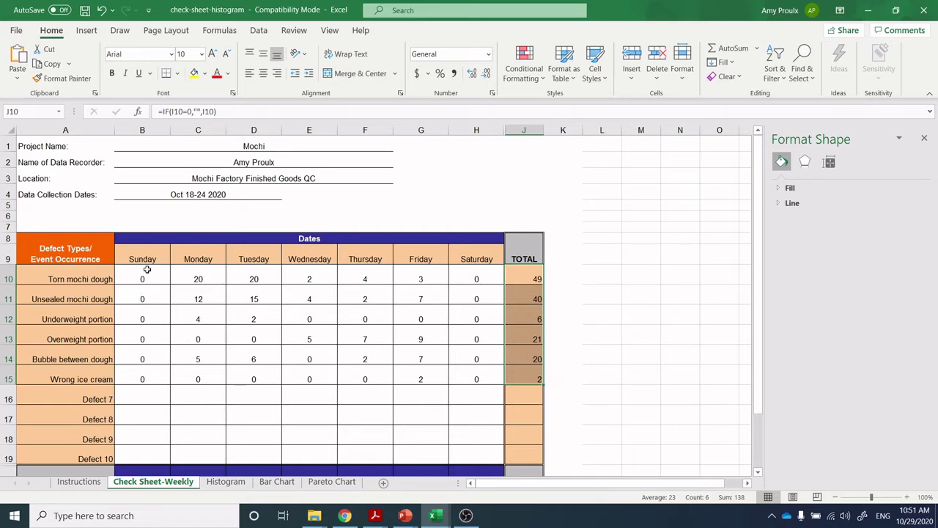
click(236, 483)
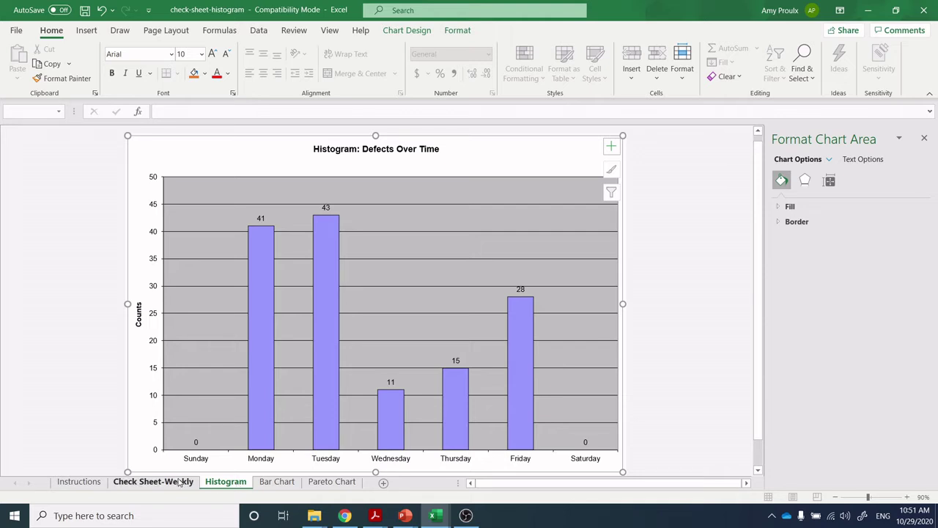
Return to the Check Sheet-Weekly table of six defect types with totals from 49 down to 2.
click(178, 481)
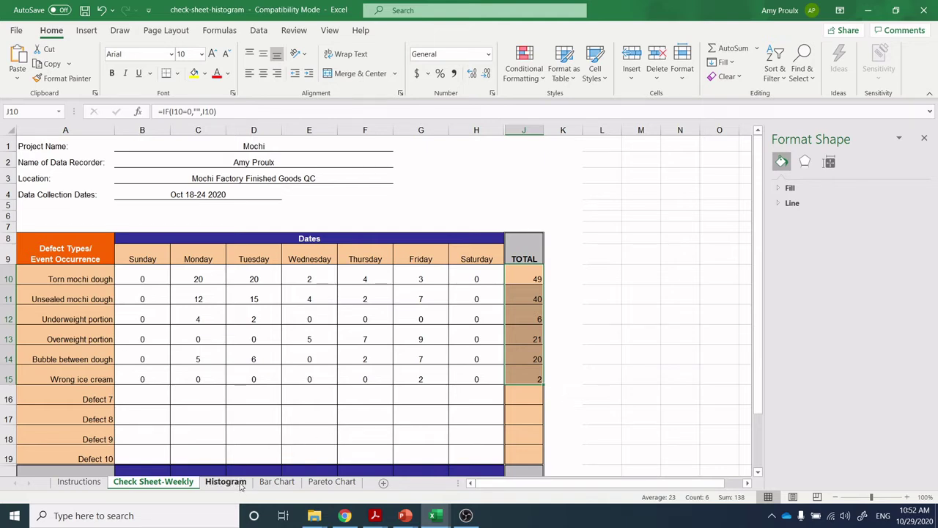
Display the 'Histogram: Defects Over Time' chart and read each weekday's defect count from its bars.
click(226, 482)
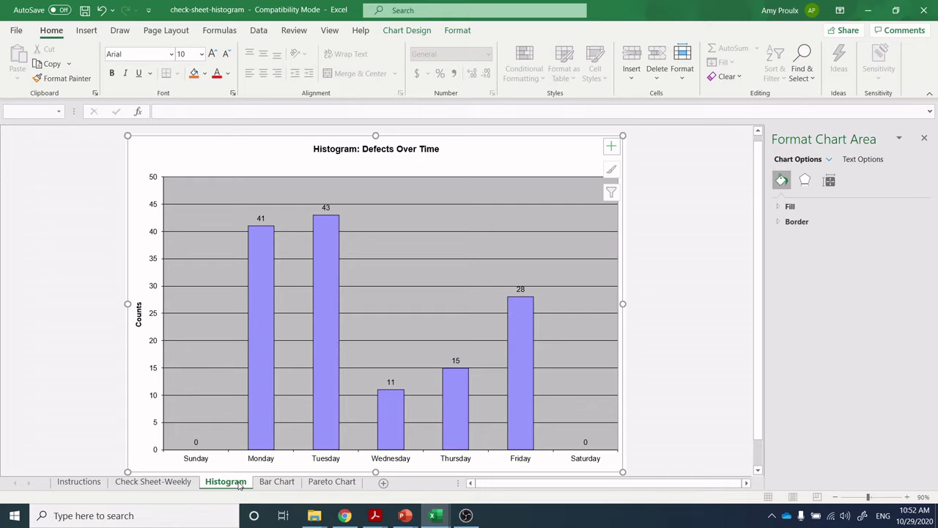
mouse_move(256, 450)
mouse_move(472, 381)
mouse_move(526, 330)
mouse_move(392, 410)
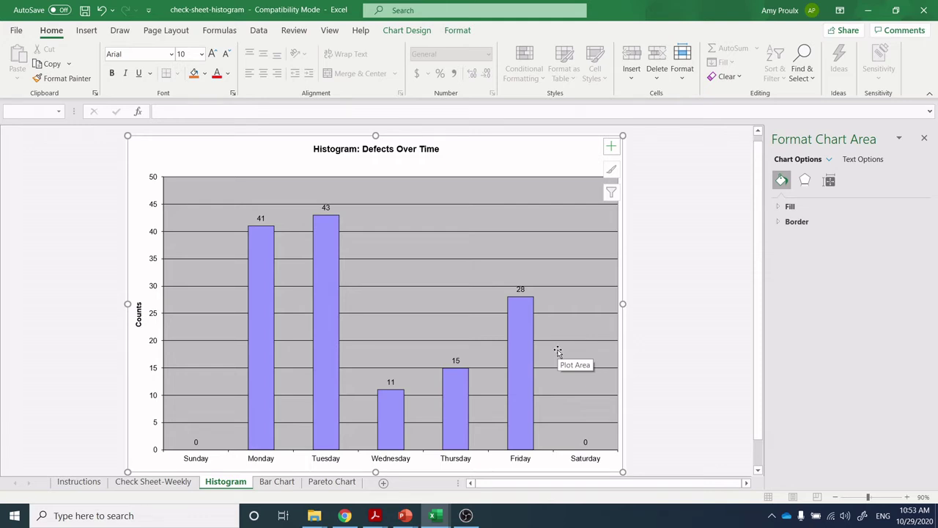
mouse_move(516, 352)
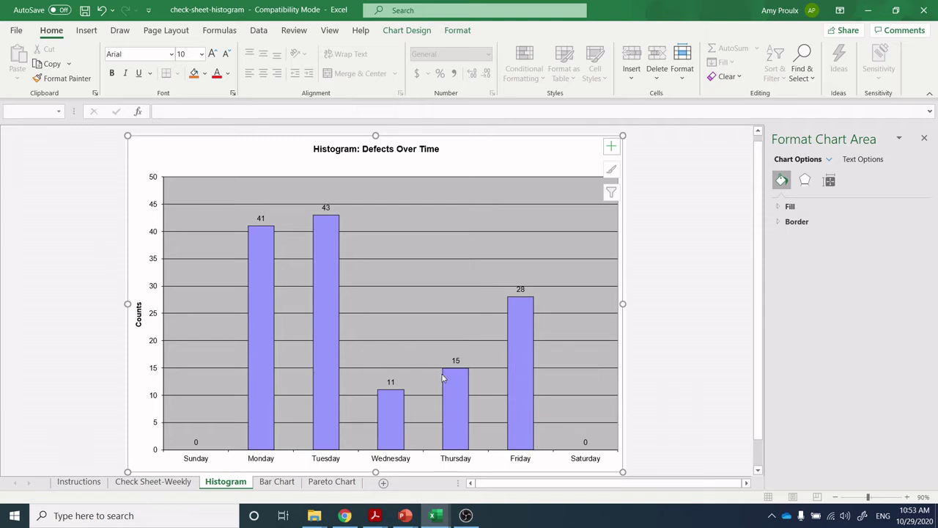
mouse_move(526, 379)
mouse_move(327, 289)
View the Bar Chart and Pareto Chart sheets, then the data-point-histogram workbook.
click(285, 483)
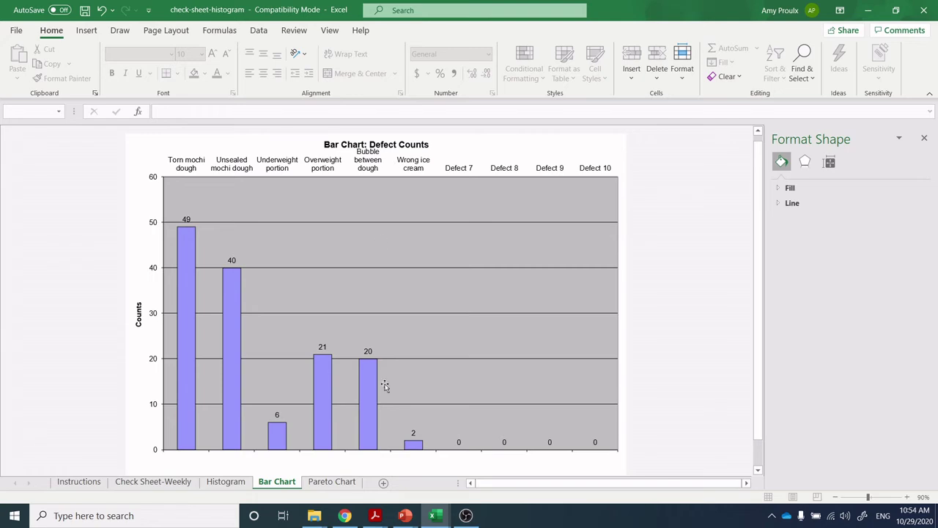
click(336, 482)
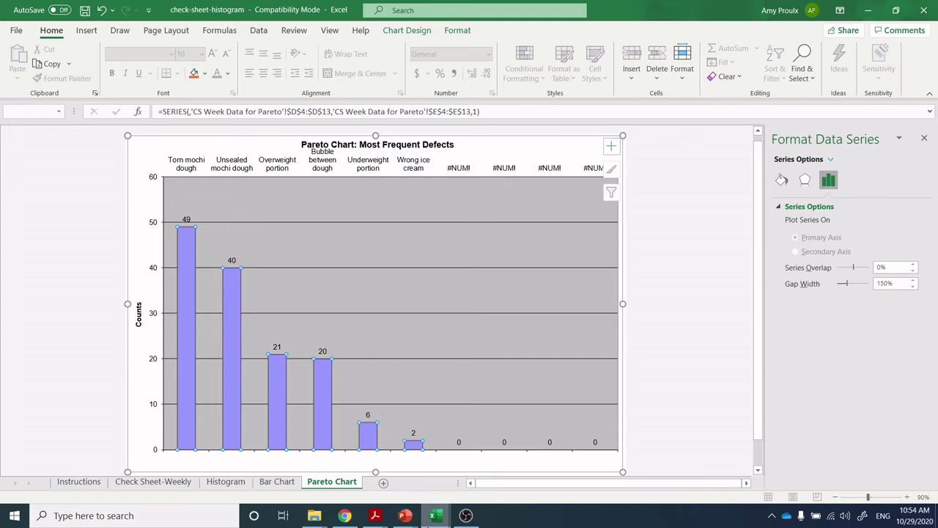
mouse_move(432, 520)
click(545, 484)
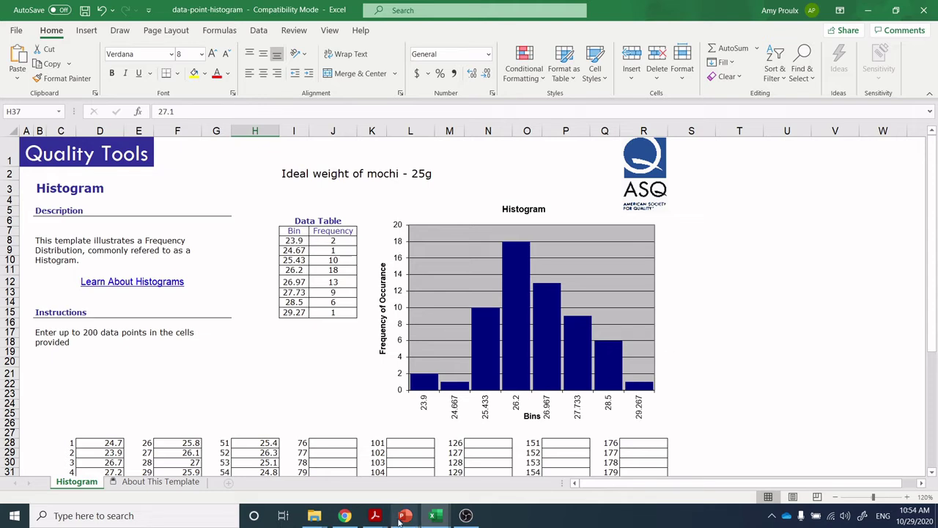
Return to check-sheet-histogram, passing the Histogram sheet to end on Check Sheet-Weekly.
mouse_move(432, 517)
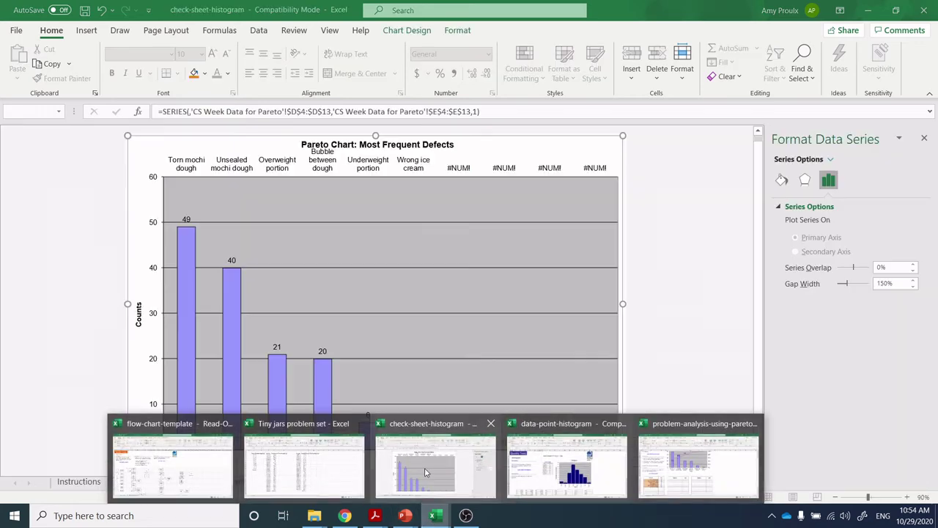
click(434, 466)
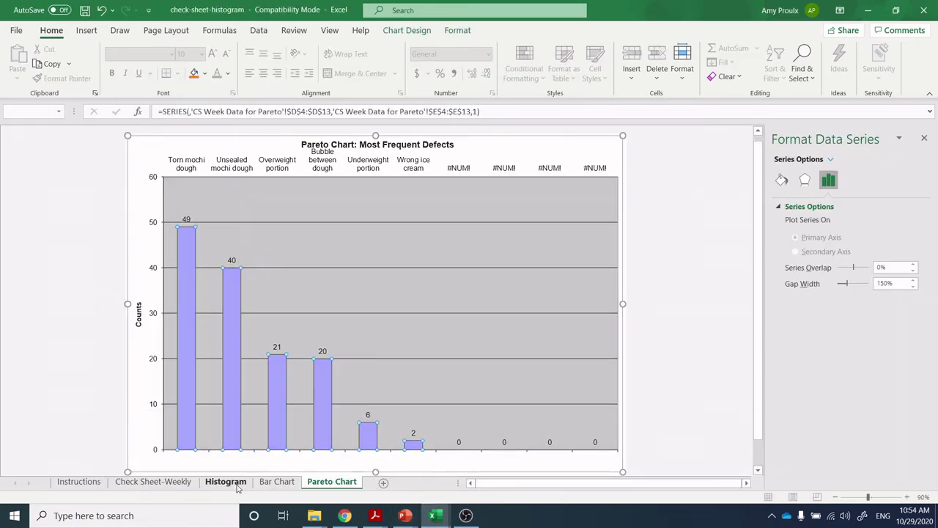
click(231, 483)
click(153, 481)
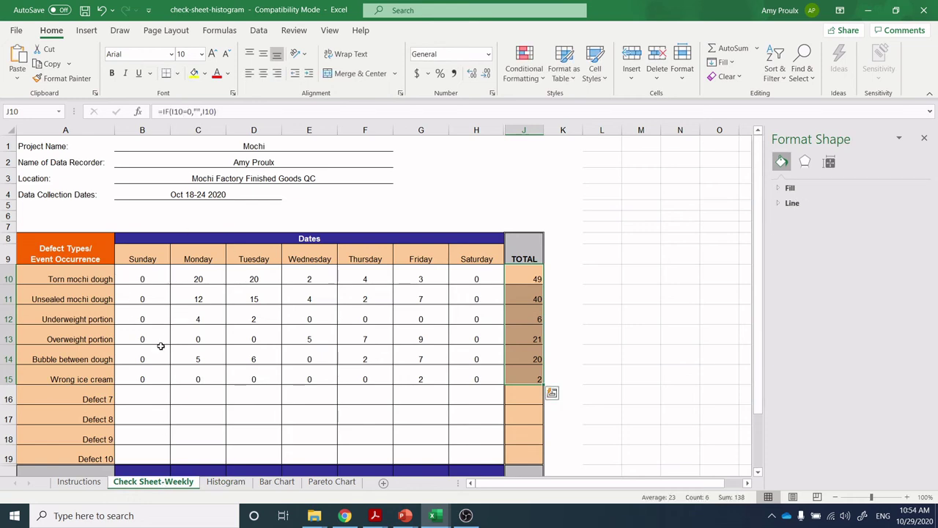
Display the Bar Chart of defect counts per type: 49, 40, 6, 21, 20 and 2.
click(283, 484)
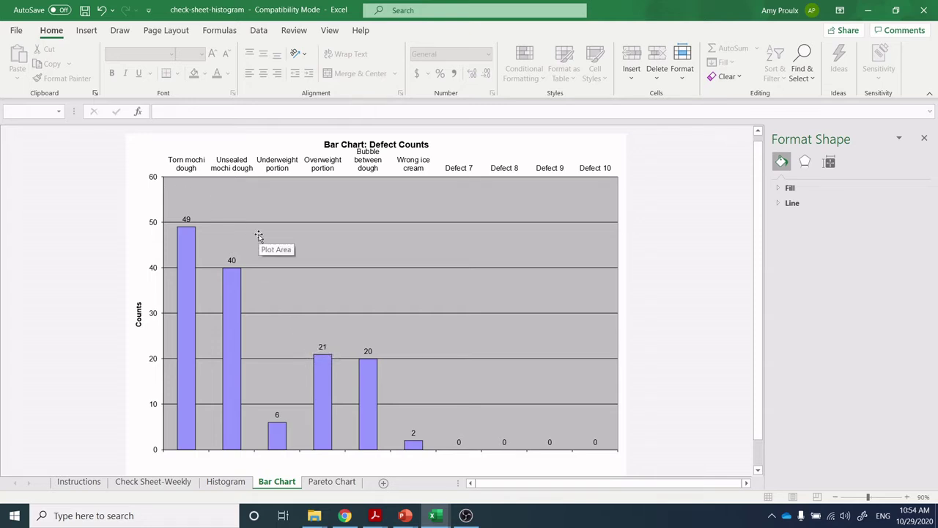
mouse_move(228, 286)
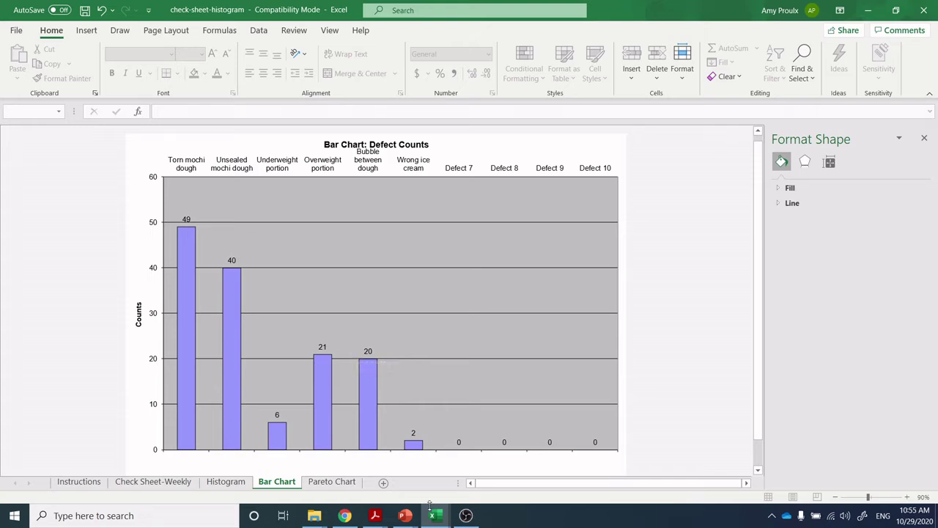
mouse_move(432, 518)
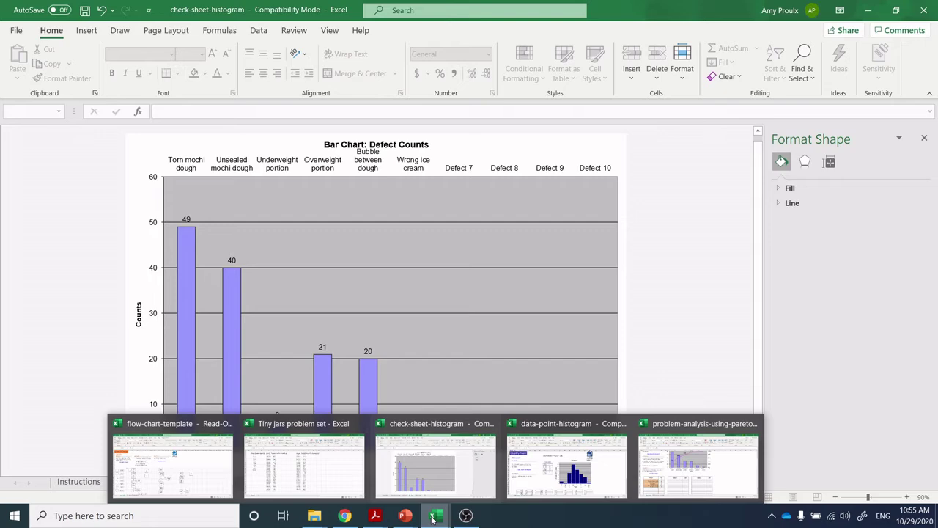
Switch to the data-point-histogram workbook and scroll down to its list of 60 mochi weights.
click(558, 477)
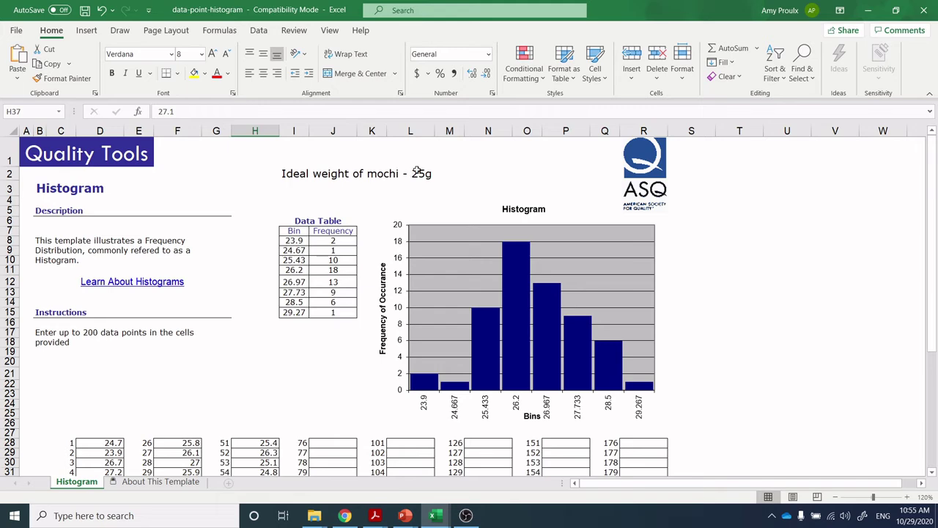
drag(936, 192, 937, 307)
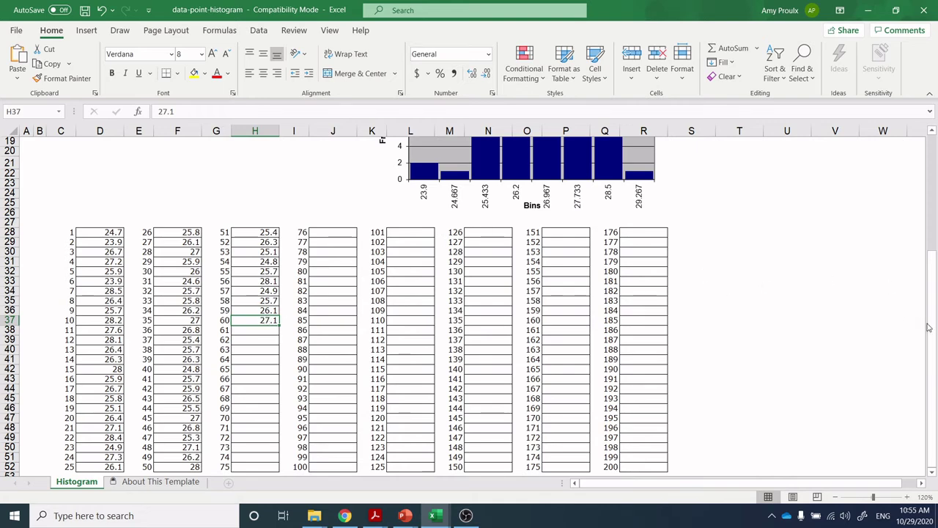
Enter 24.7 in cell D28 as the first mochi weight, then scroll back up to the histogram.
drag(931, 325, 935, 211)
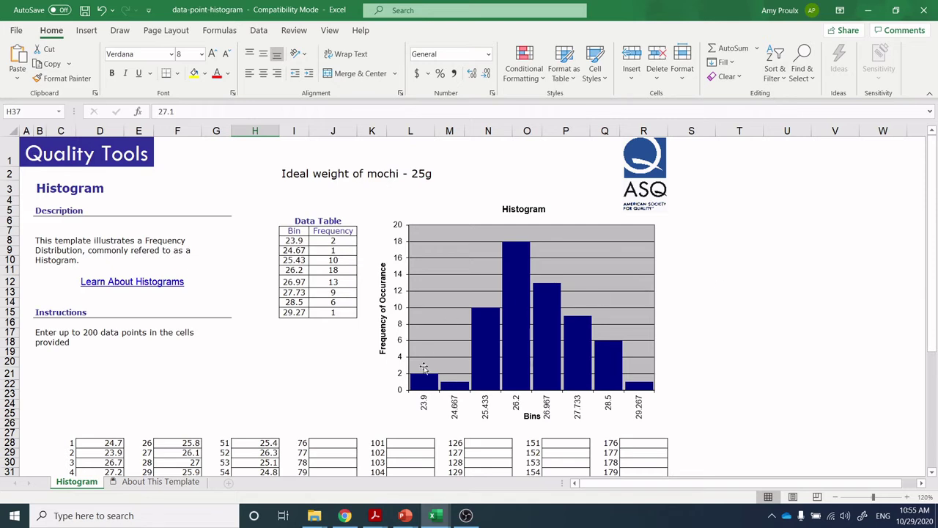
click(114, 442)
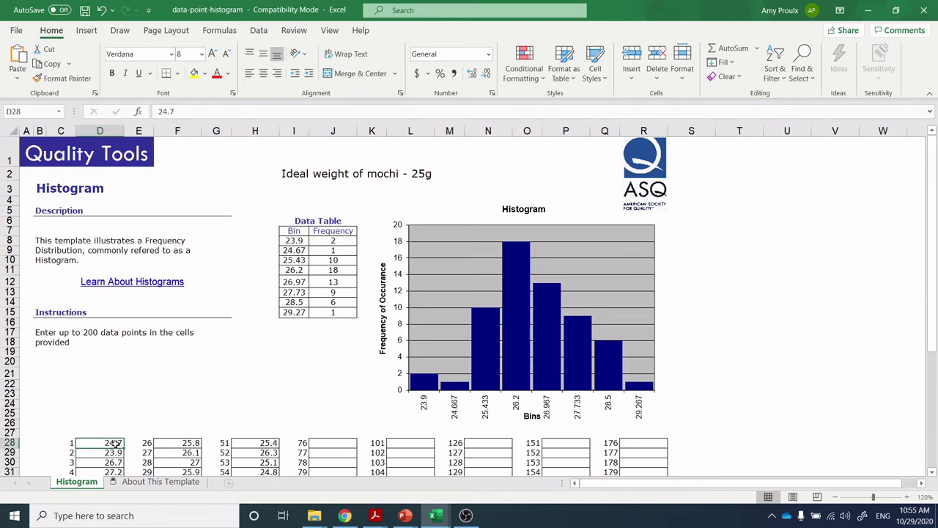
text(24.7)
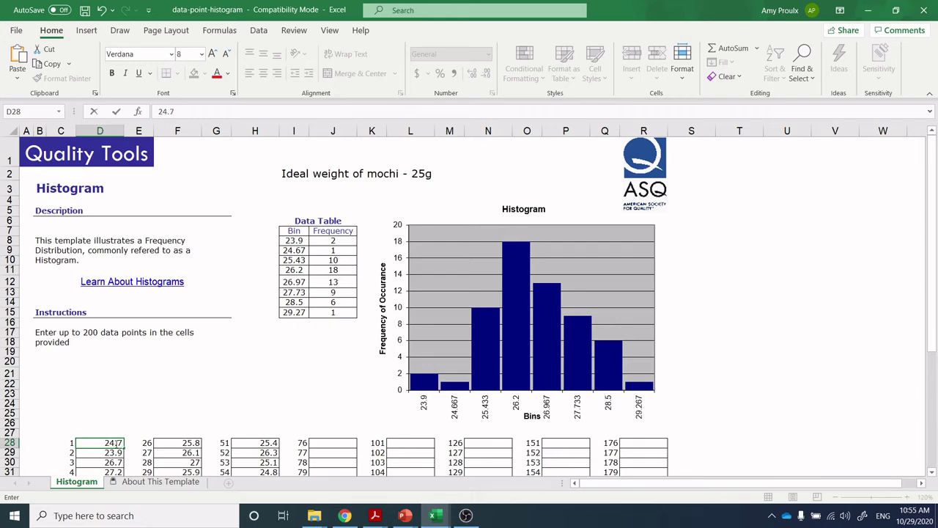
key(Return)
key(Return)
key(Return)
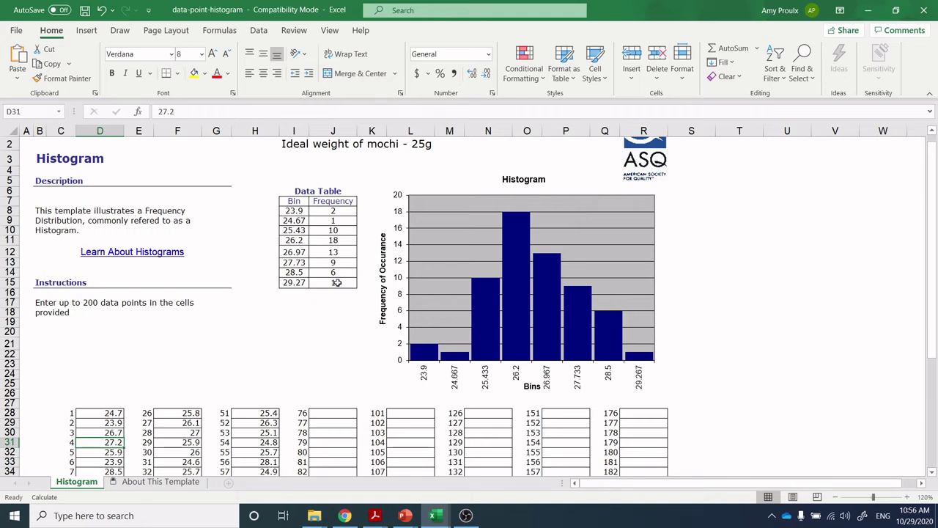
mouse_move(482, 324)
scroll(935, 188, up, 1)
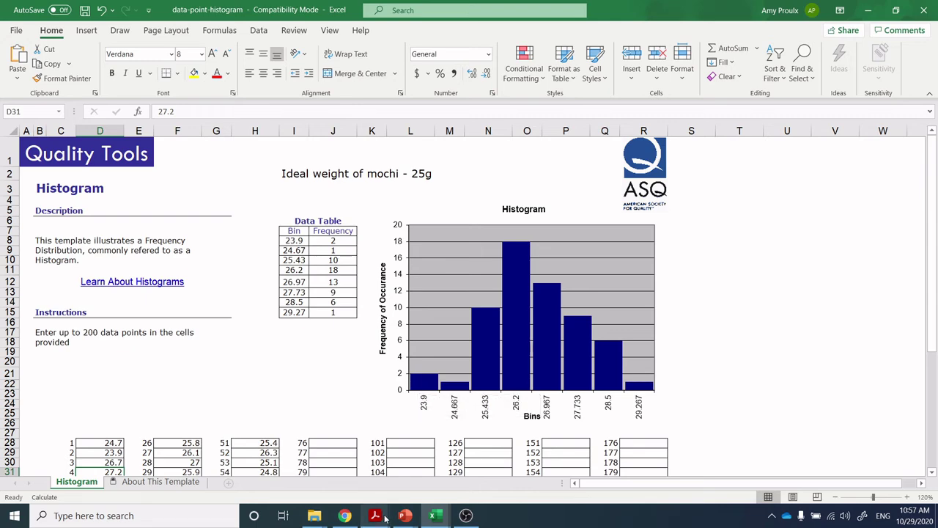
Show the check-sheet-histogram workbook's Check Sheet-Weekly sheet with totals 49, 40, 6, 21, 20 and 2.
mouse_move(431, 518)
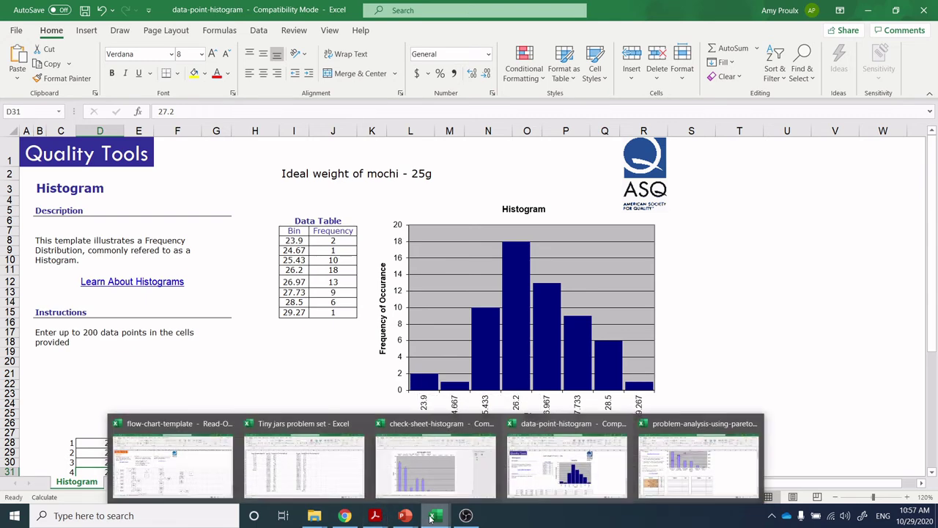
click(435, 461)
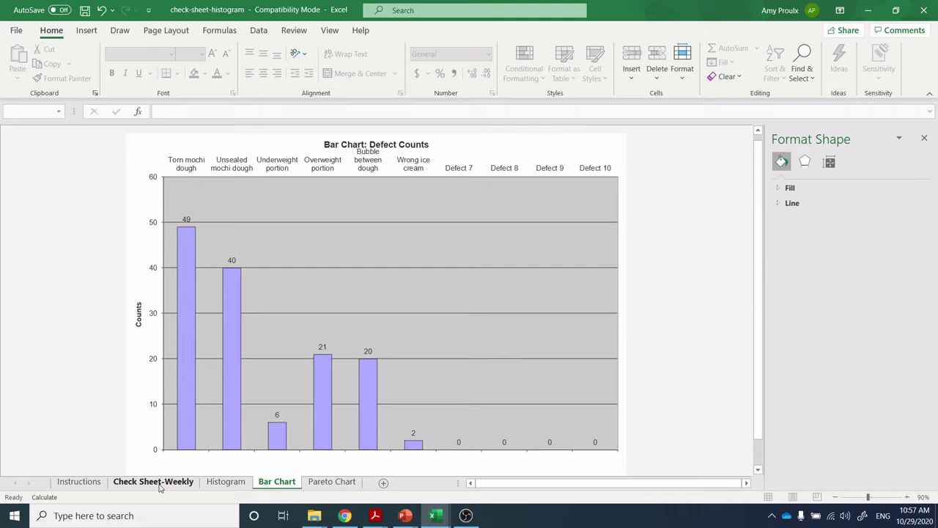
click(154, 482)
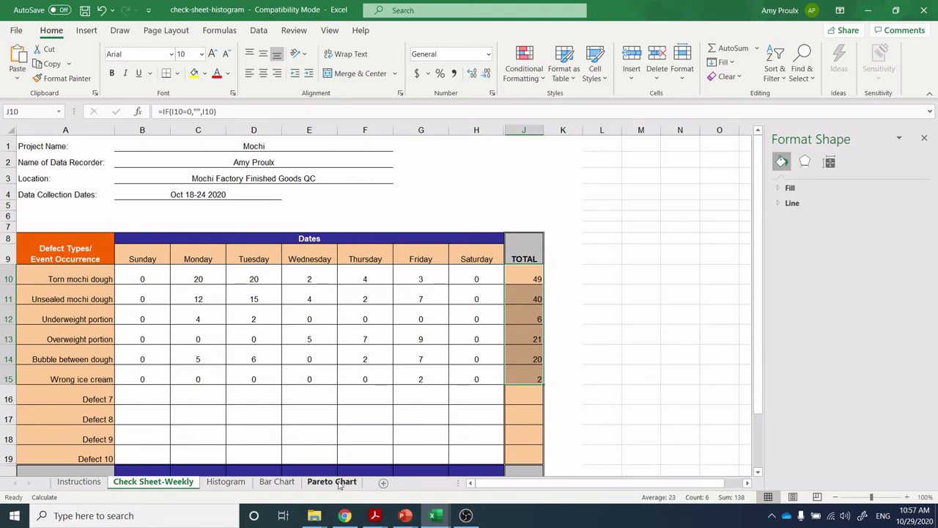
Switch back to data-point-histogram and review its eight-bin weight histogram peaking at 18 in 26.2.
mouse_move(440, 521)
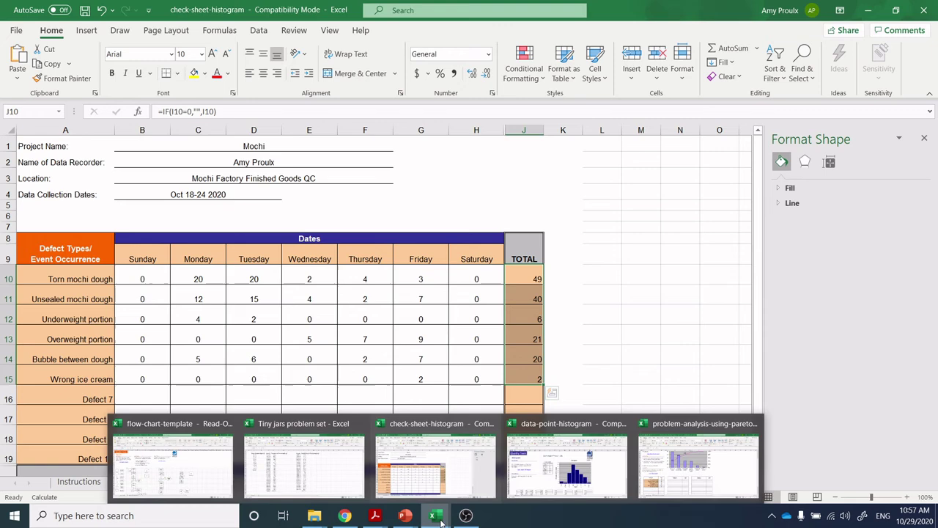
click(560, 458)
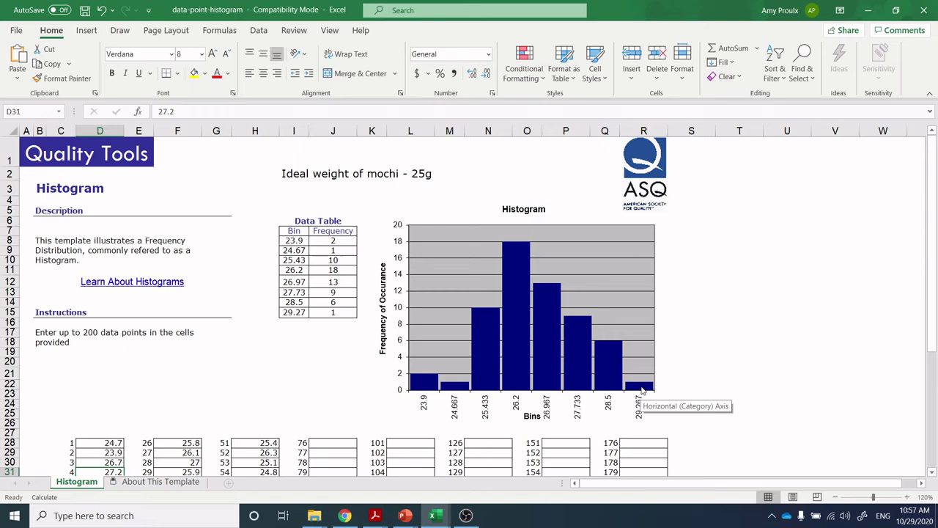
mouse_move(642, 388)
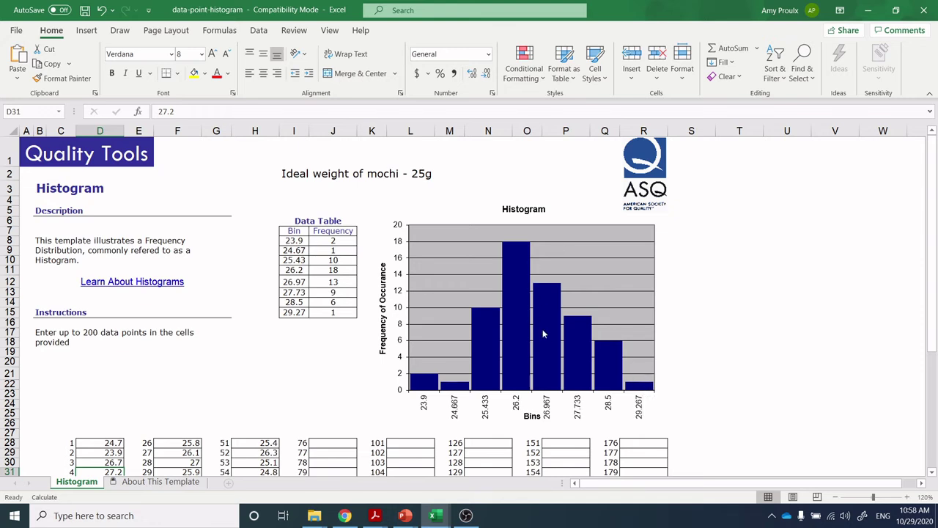
mouse_move(517, 252)
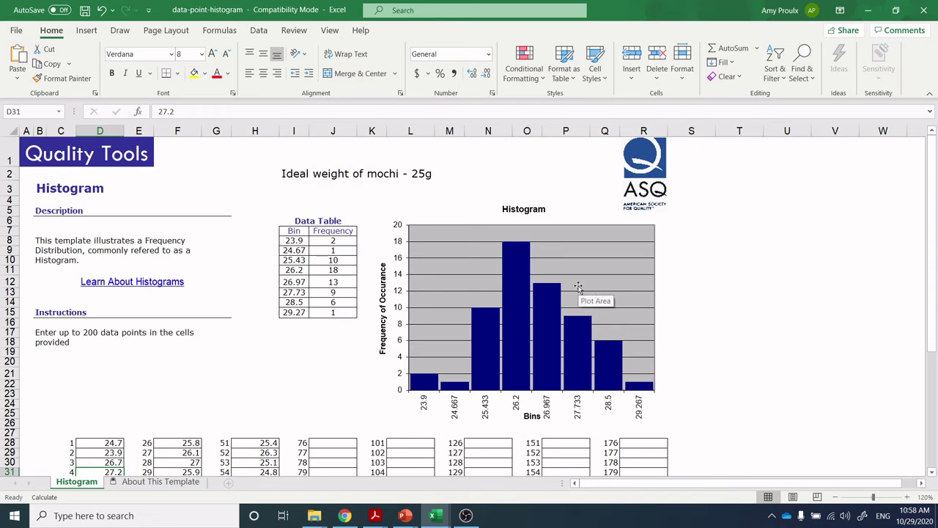
mouse_move(562, 303)
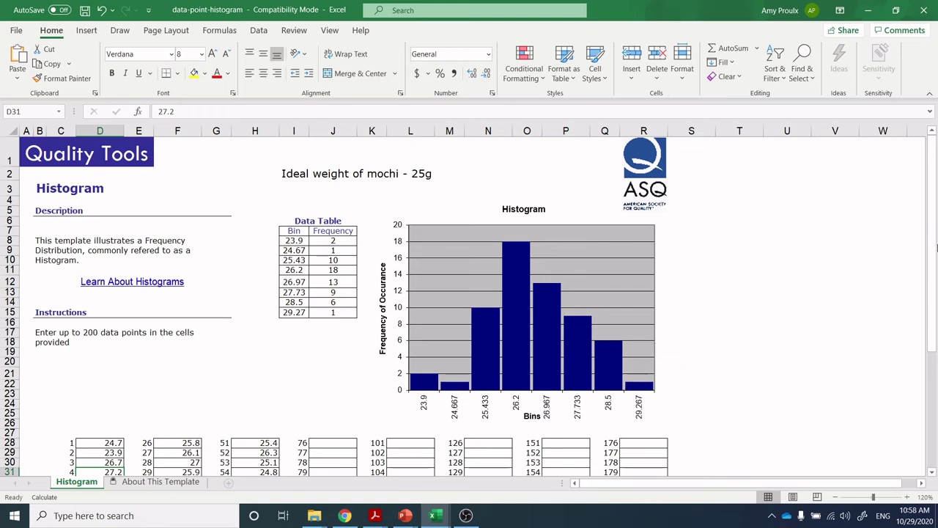
drag(932, 232, 935, 219)
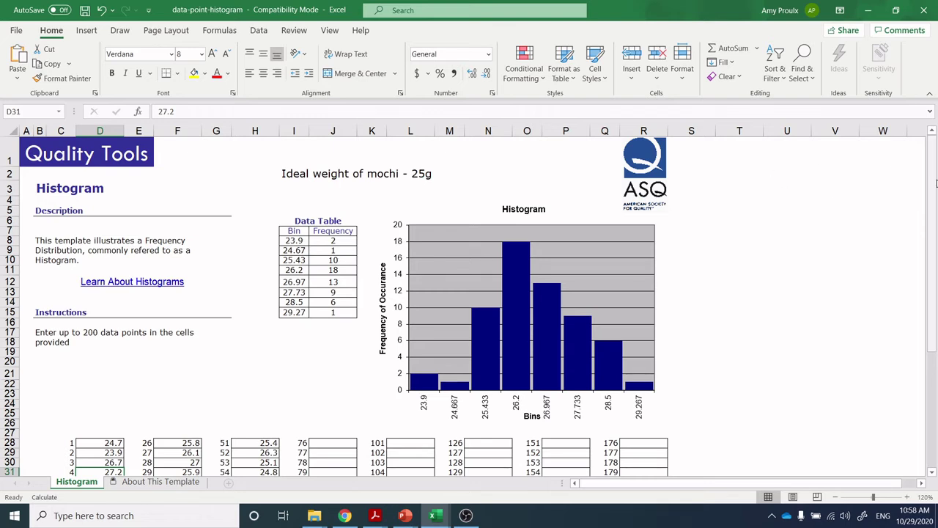
drag(935, 181, 936, 181)
drag(937, 226, 936, 147)
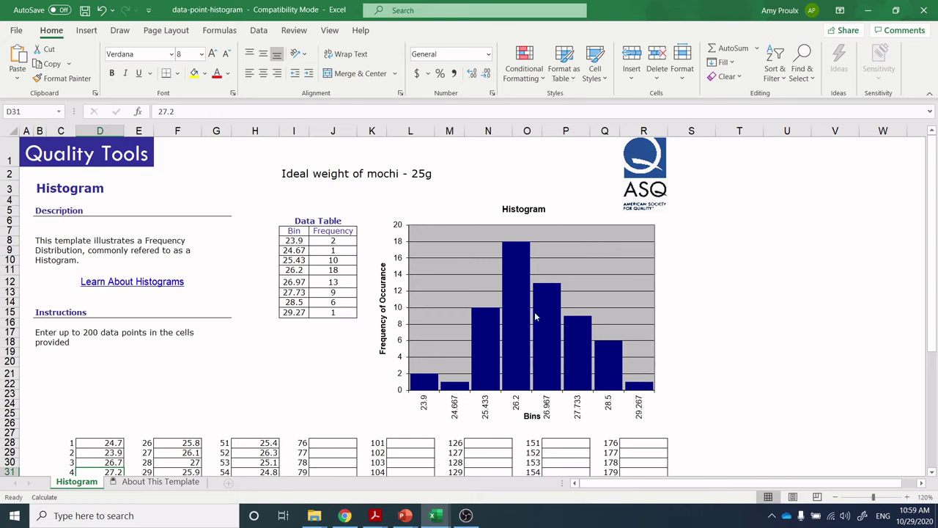
mouse_move(535, 316)
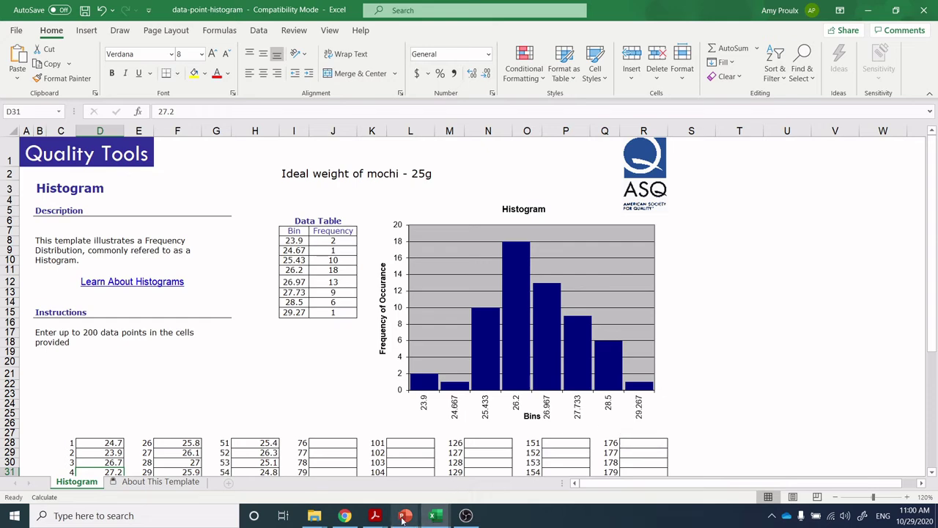
Bring up the 'LLFS using histograms v2' deck and run the slideshow from the ASQ 'What is a Histogram?' slide.
mouse_move(402, 518)
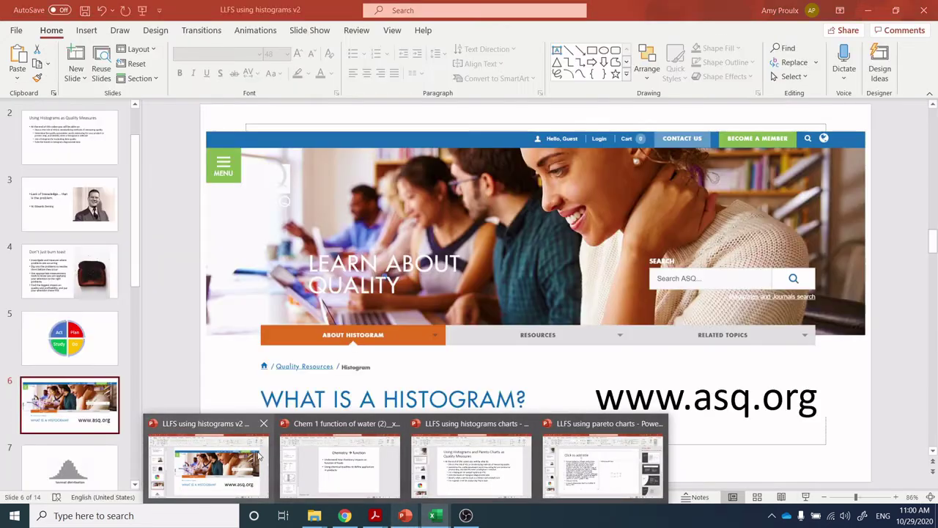
click(271, 453)
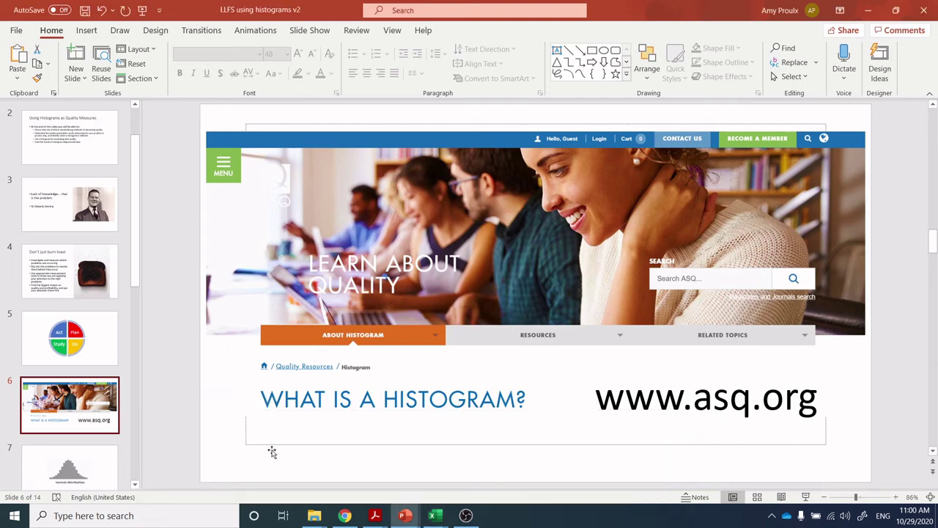
click(805, 497)
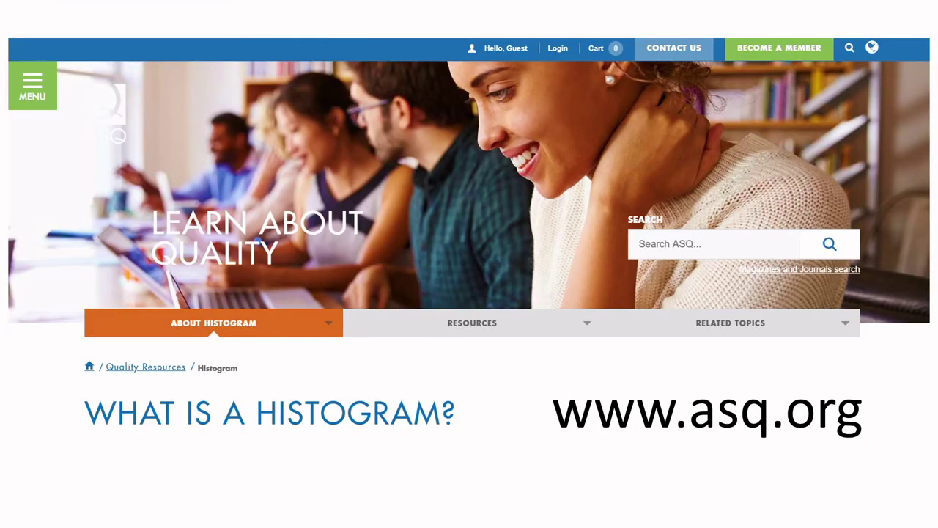